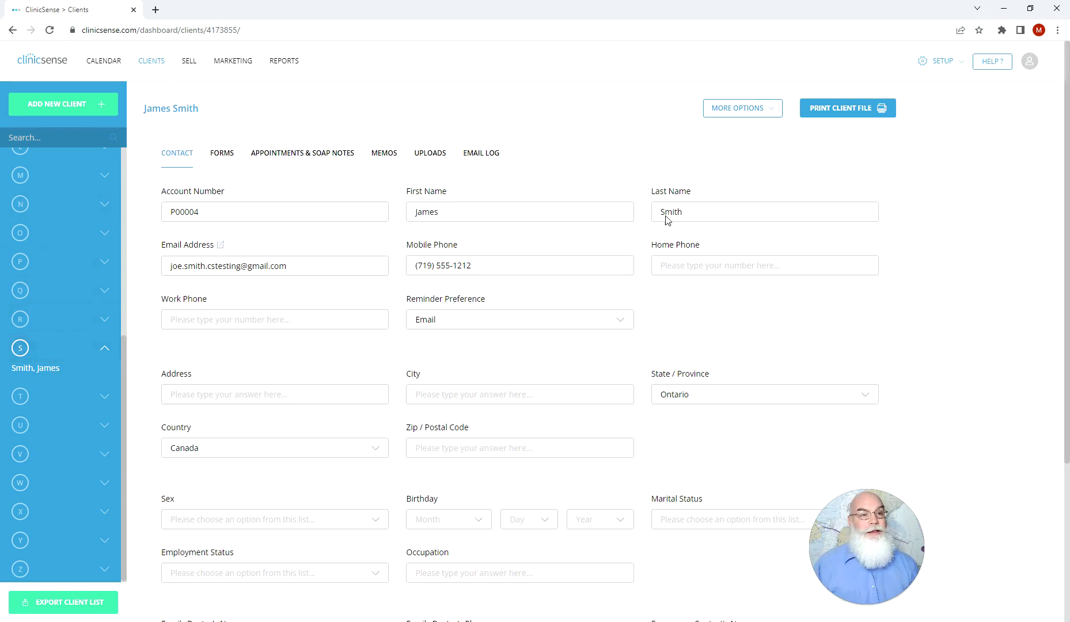
pyautogui.click(743, 108)
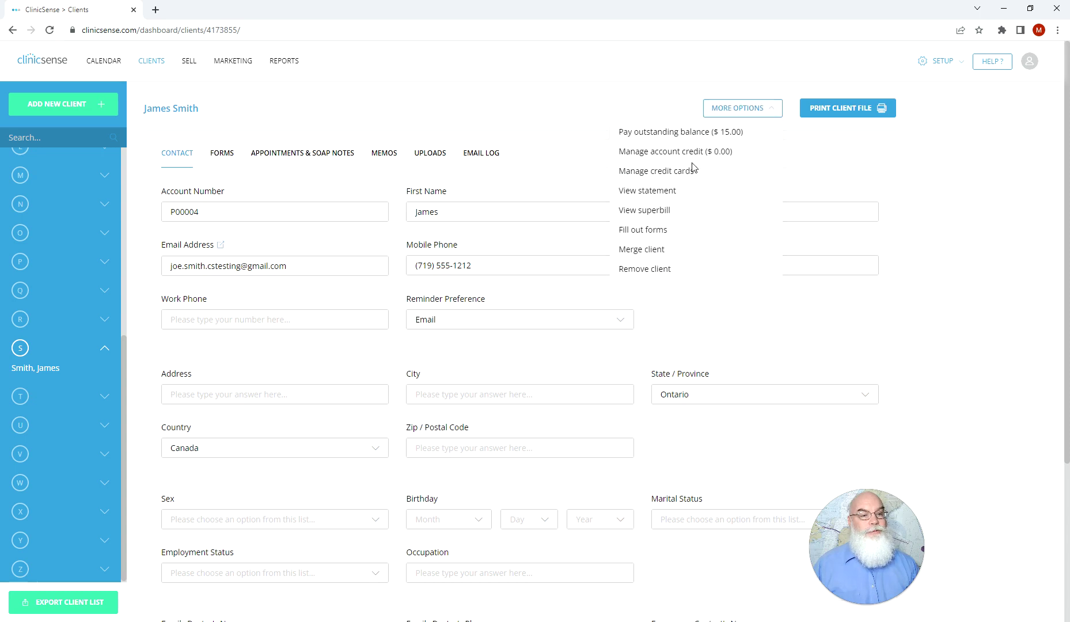
pyautogui.click(661, 212)
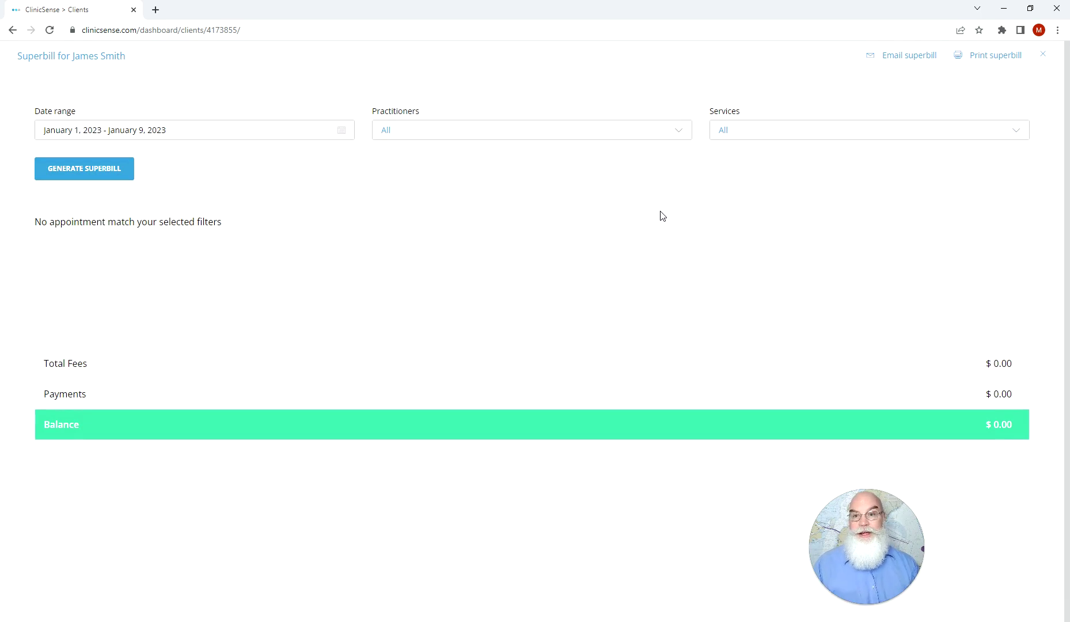
# Set the superbill date range to the year 2022 and generate it.
pyautogui.click(188, 134)
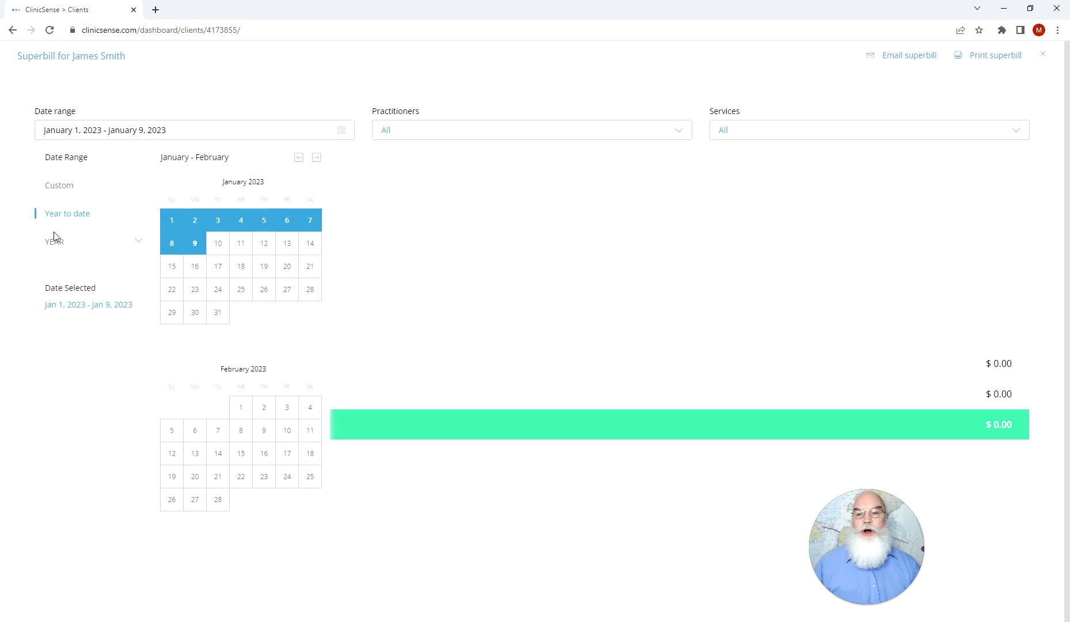
pyautogui.click(63, 248)
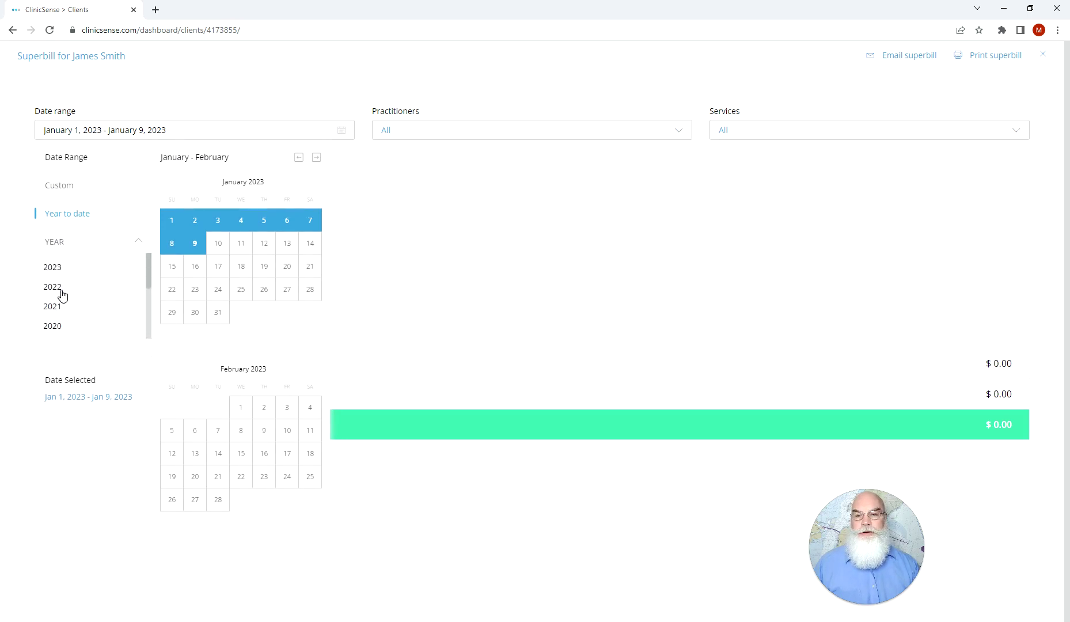
pyautogui.click(62, 293)
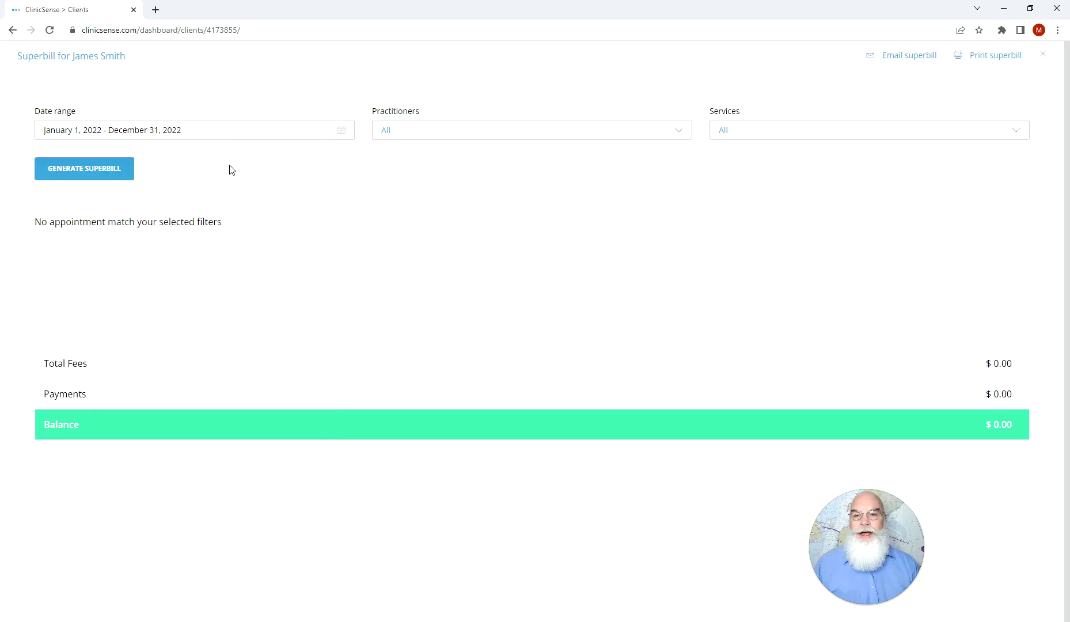
pyautogui.click(120, 179)
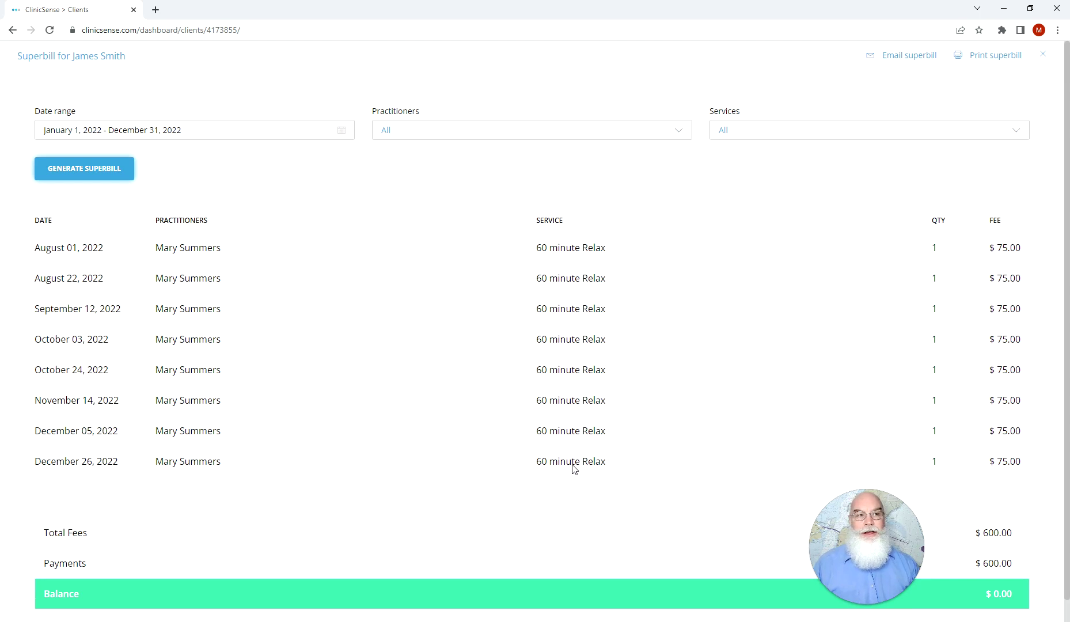
# Print the 2022 superbill (eight appointments, $600.00) to a PDF in a new tab.
pyautogui.click(996, 57)
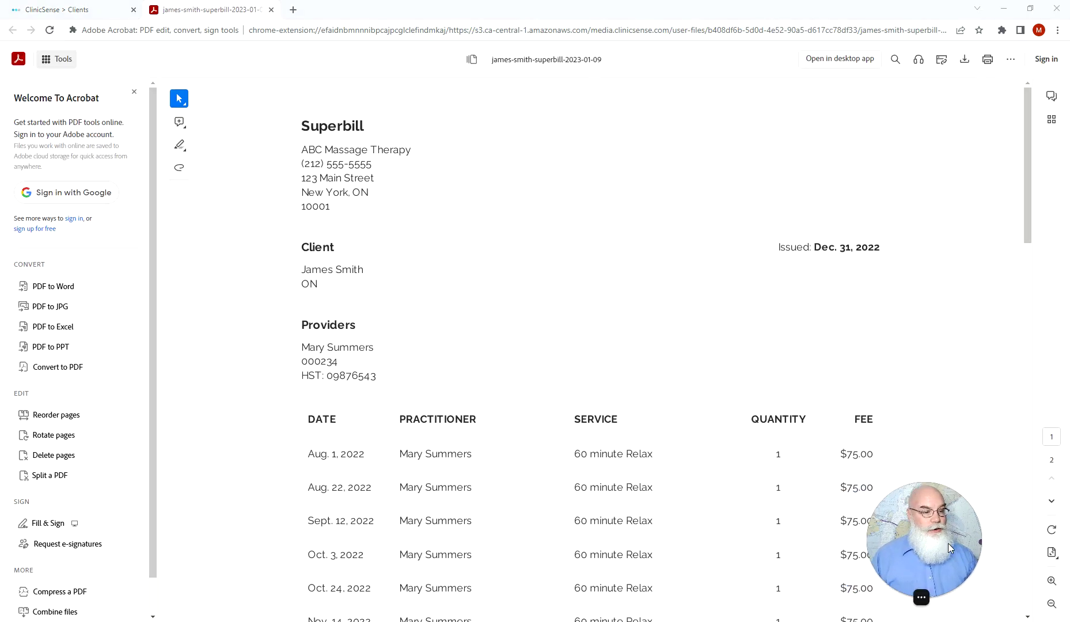
# Scroll the PDF down to the Total Fees section showing $600 and zero balance.
pyautogui.moveTo(886, 548); pyautogui.dragTo(963, 527)
pyautogui.scroll(-5, 686, 349)
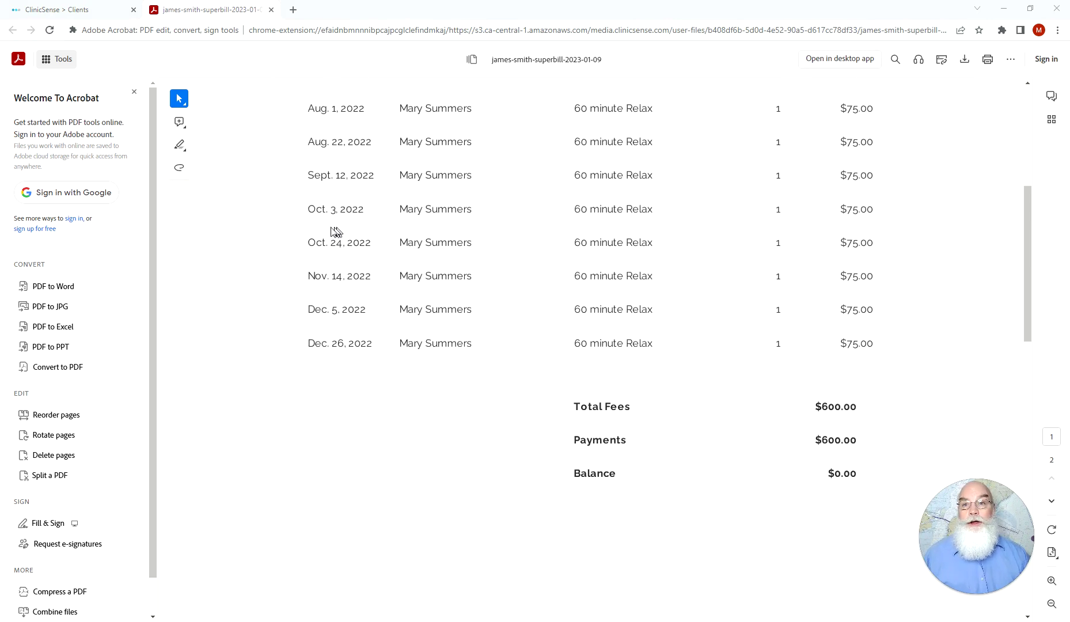
pyautogui.click(99, 8)
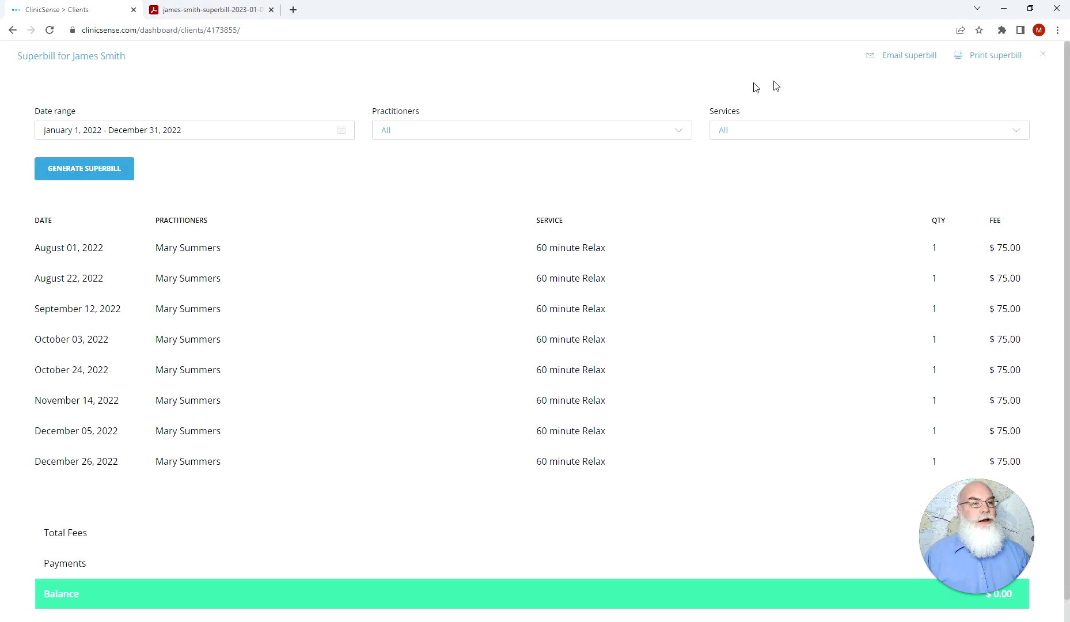